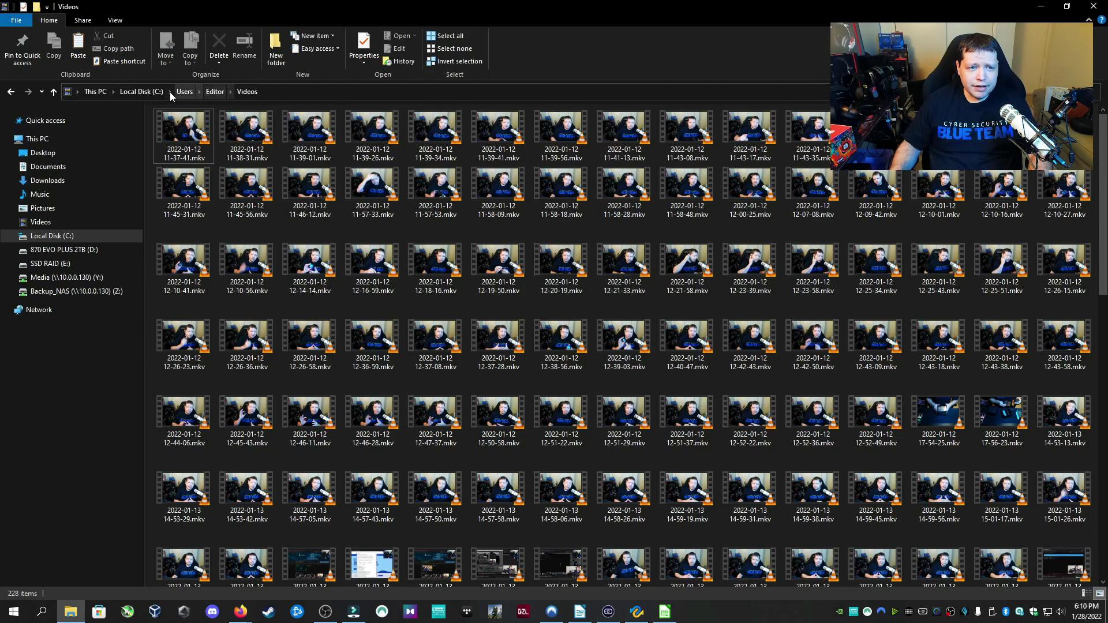
Step: Select all 228 MKV videos in the Videos folder and permanently delete them
left_click(187, 134)
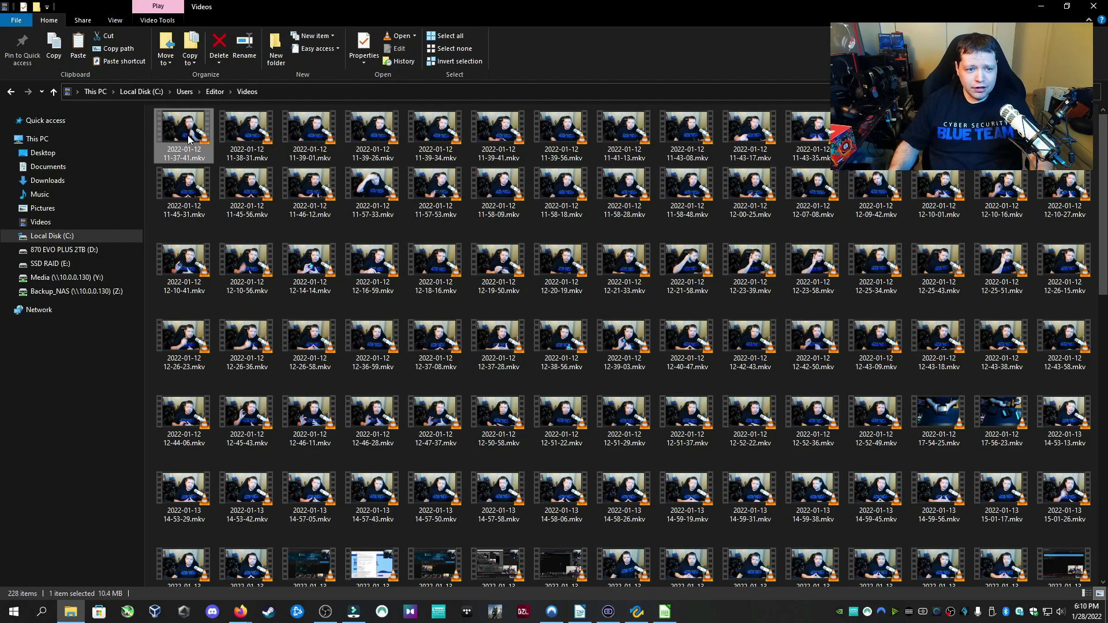
key("shift+End")
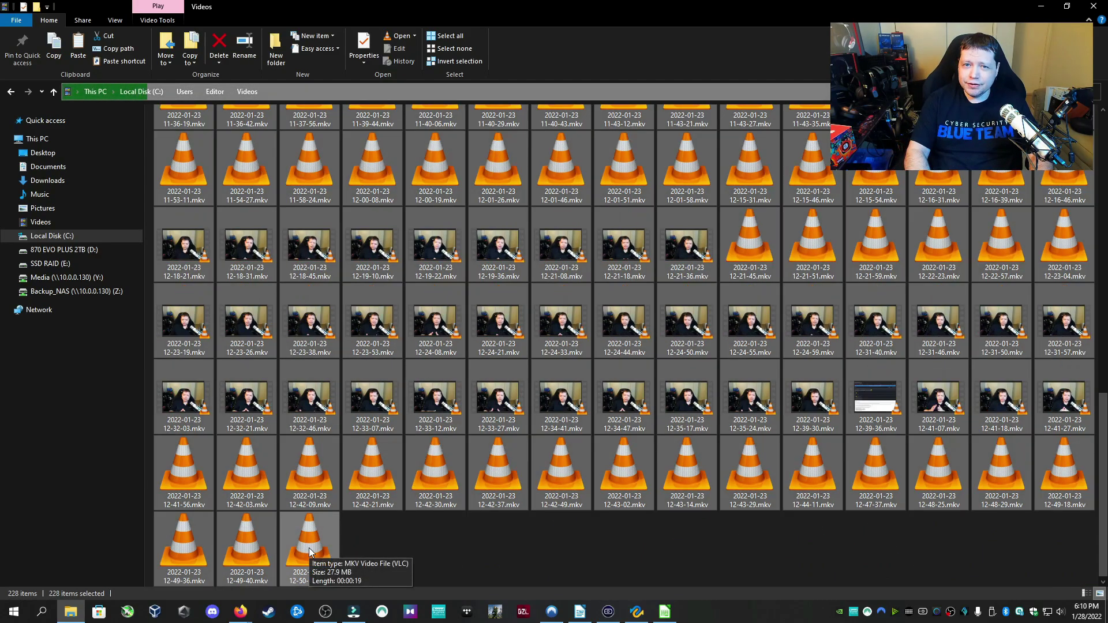
key("shift+Delete")
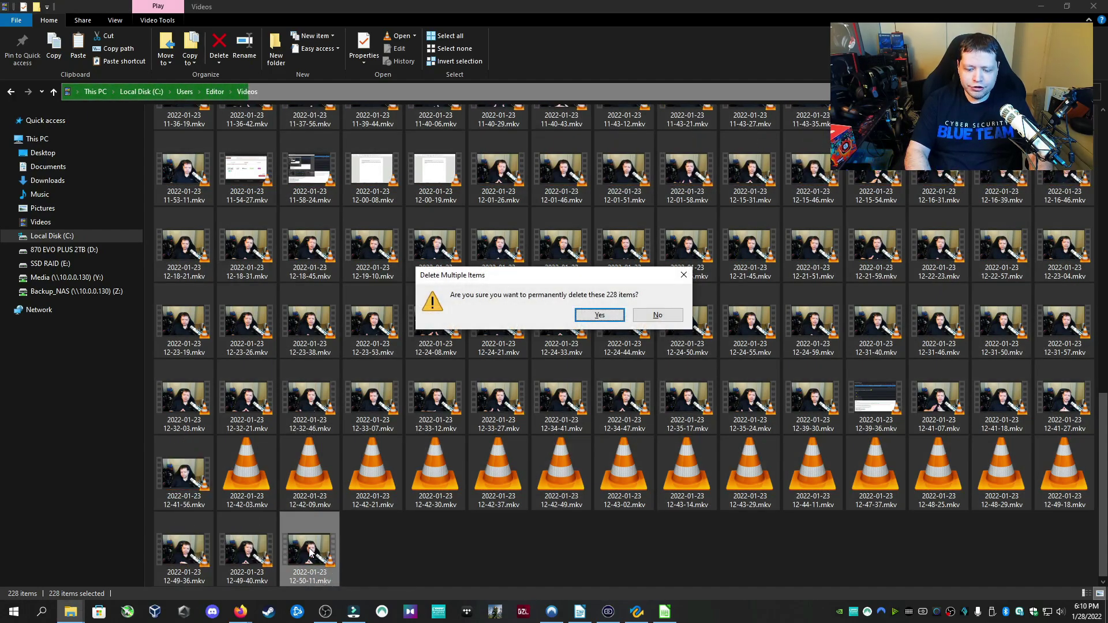
key("Return")
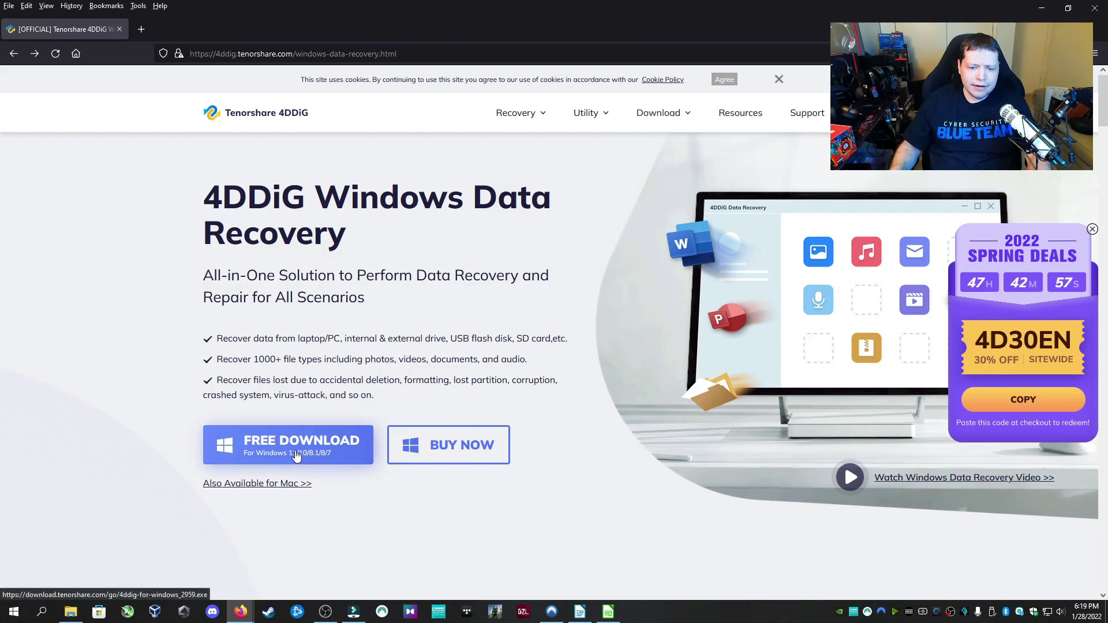
Step: Check the licence pricing, then save 4ddig-for-windows.exe and run the installer
left_click(430, 455)
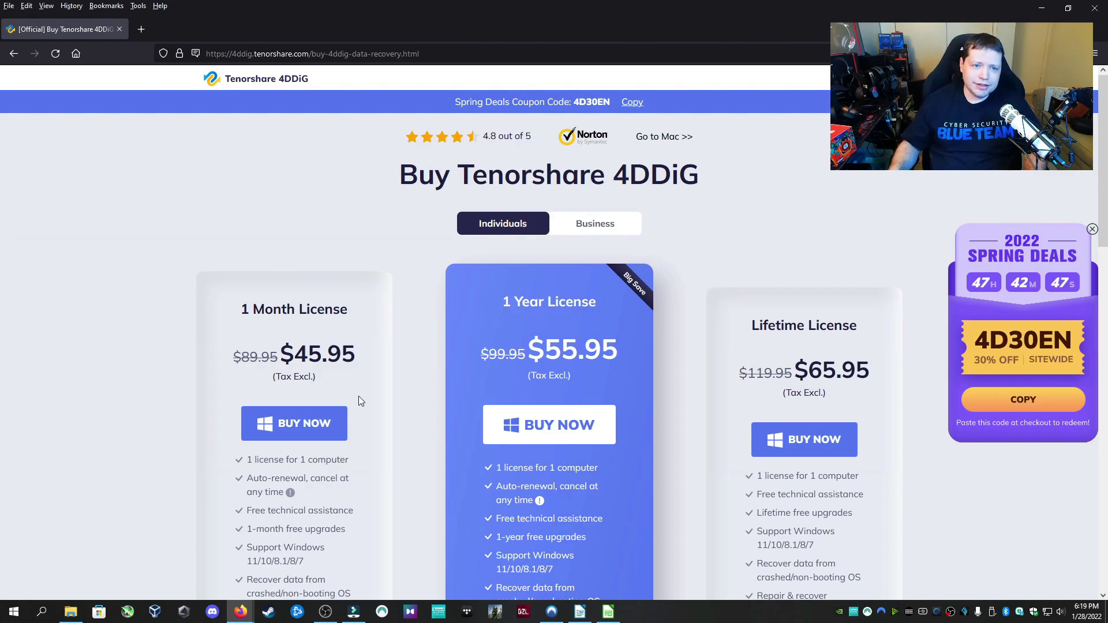
left_click(12, 53)
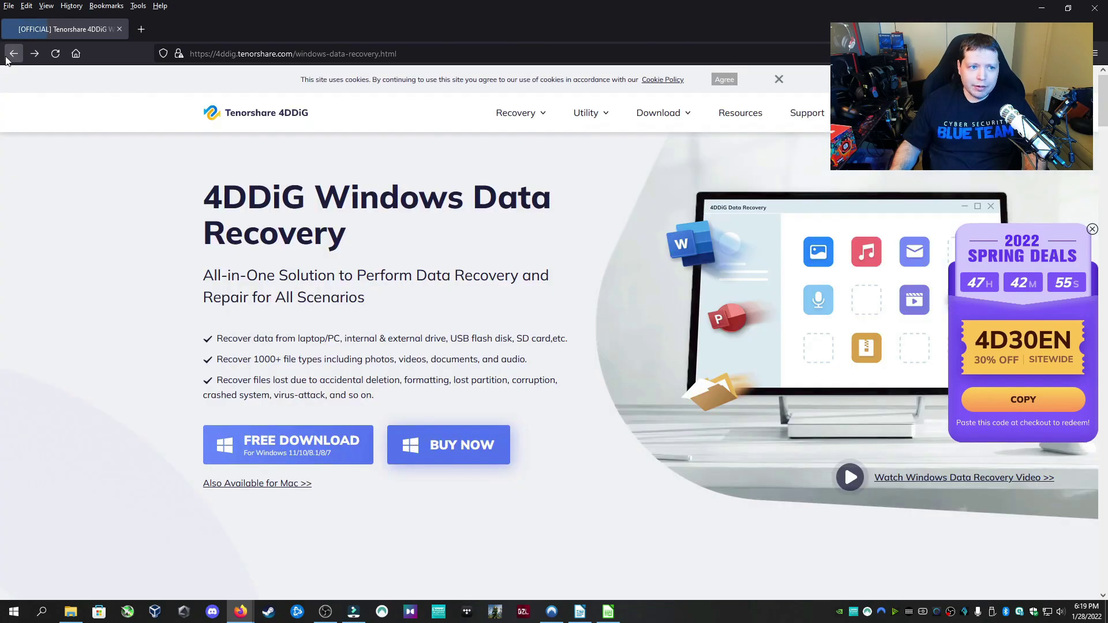
left_click(294, 452)
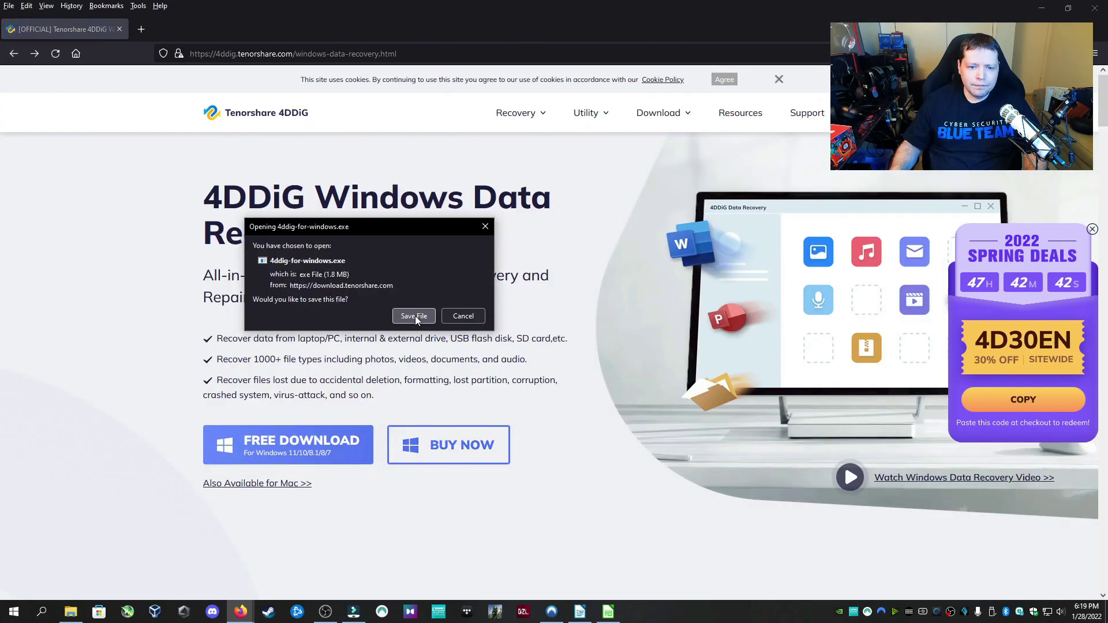
left_click(414, 317)
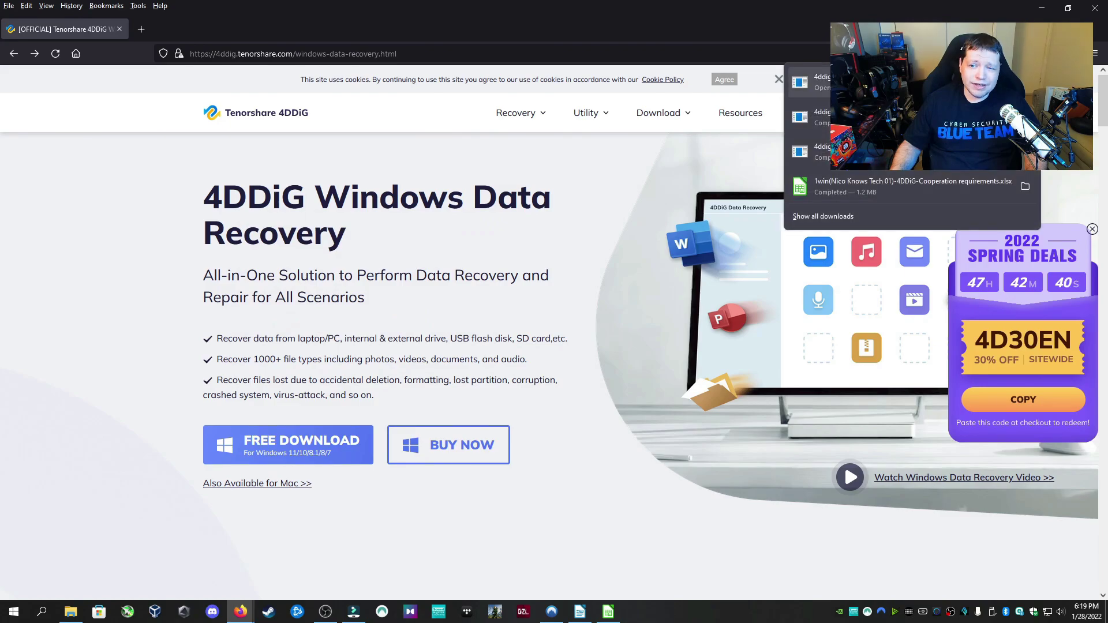
left_click(843, 82)
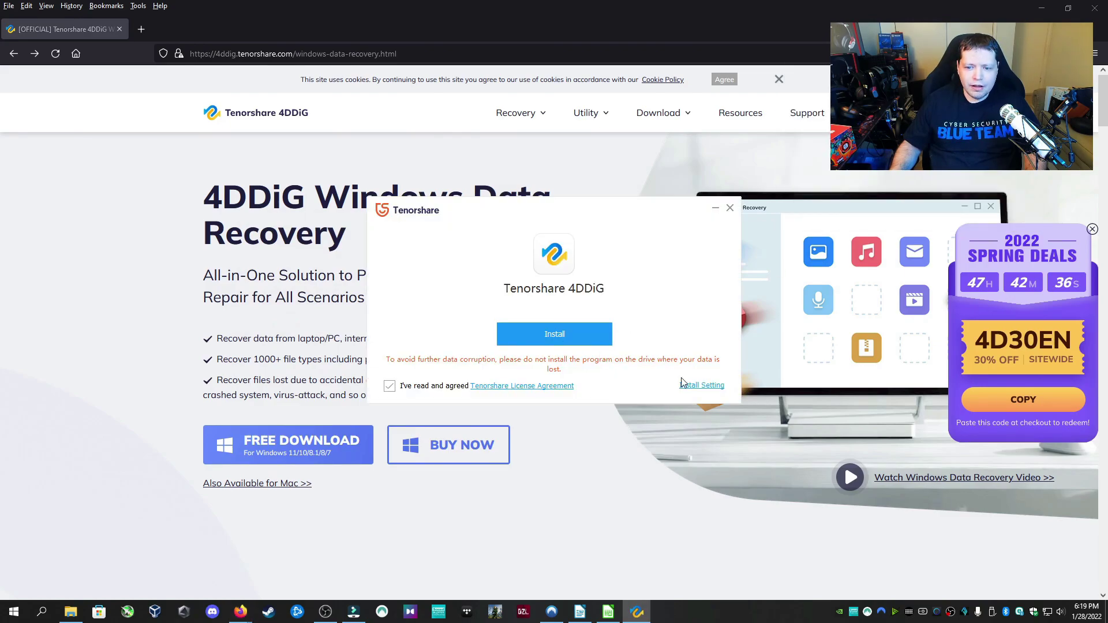
Step: Review the C:\Program Files (x86)\Tenorshare install path, install 4DDiG and launch it
left_click(697, 386)
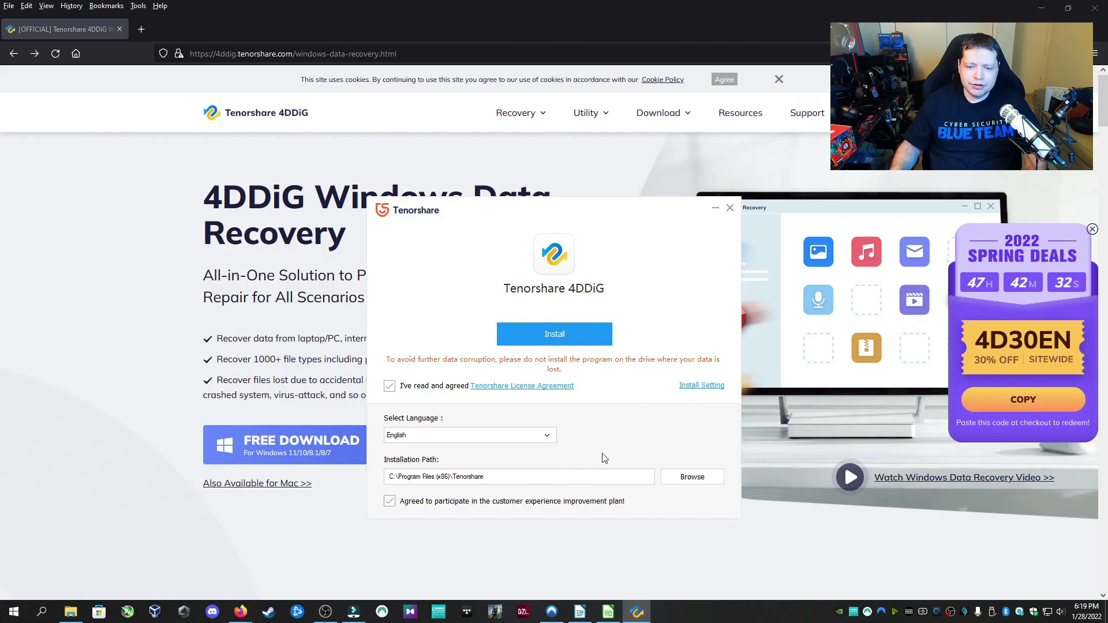
left_click(559, 337)
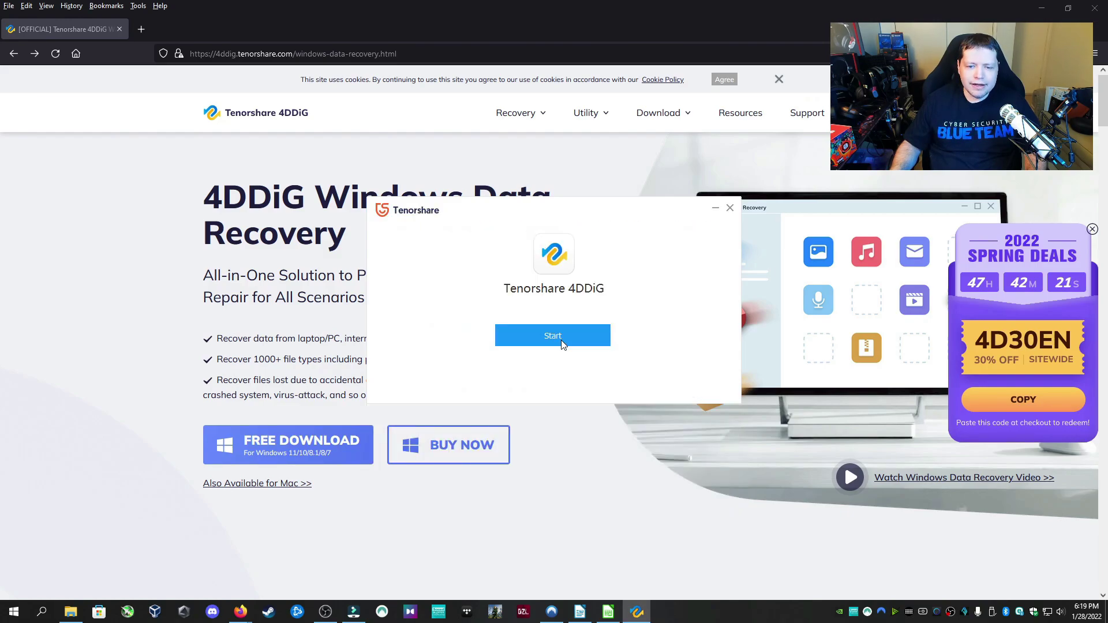
left_click(561, 341)
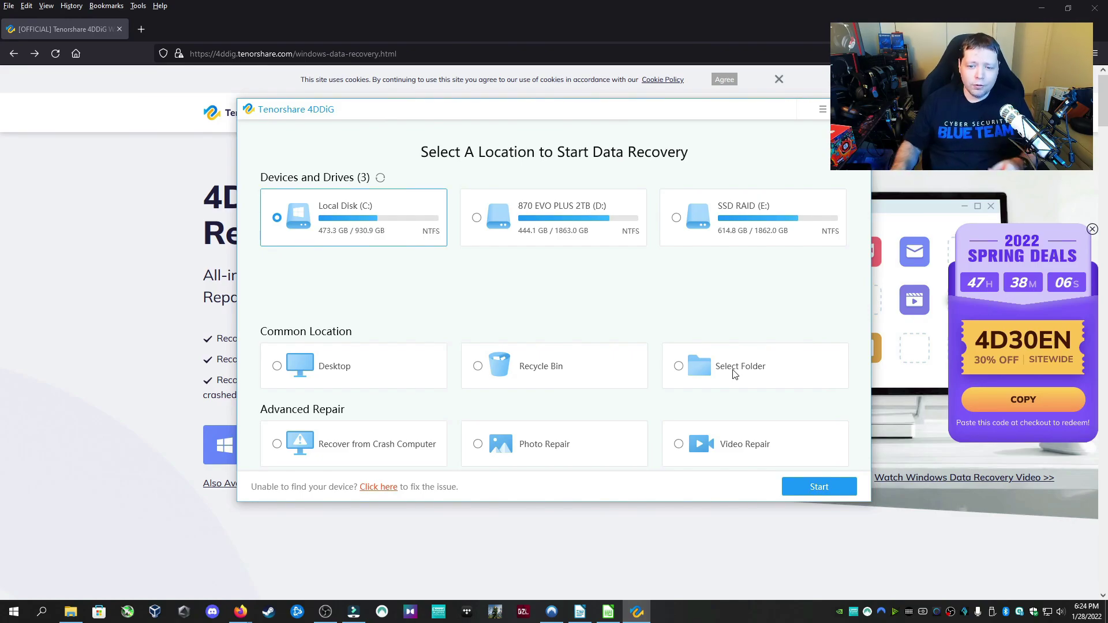
Step: Choose C:\Users\Editor\Videos as the recovery folder and continue to file types
left_click(680, 370)
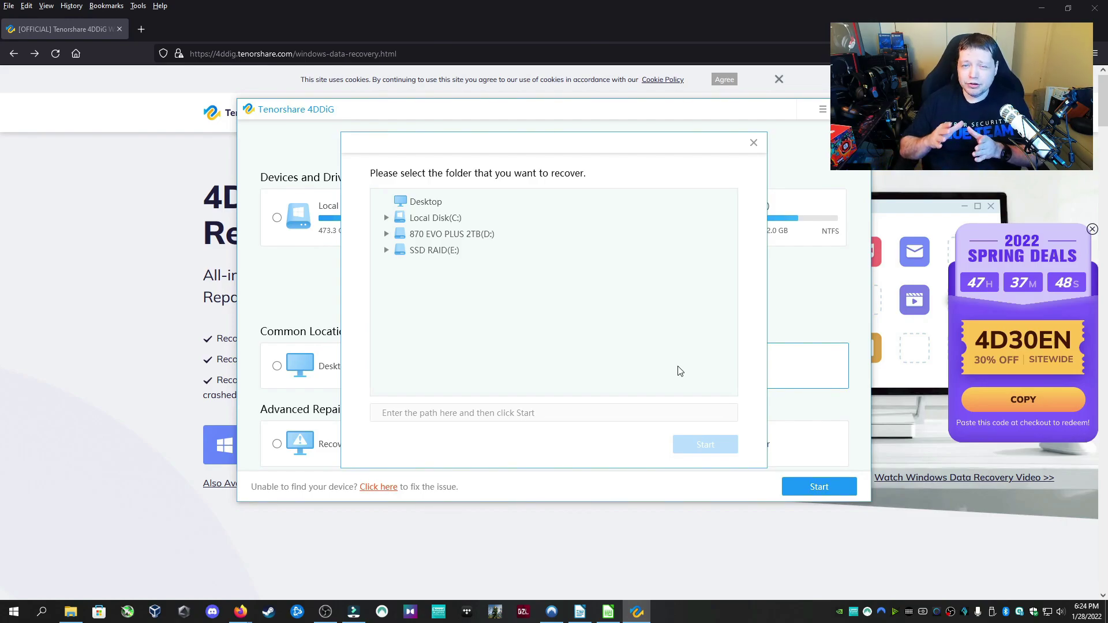
left_click(386, 218)
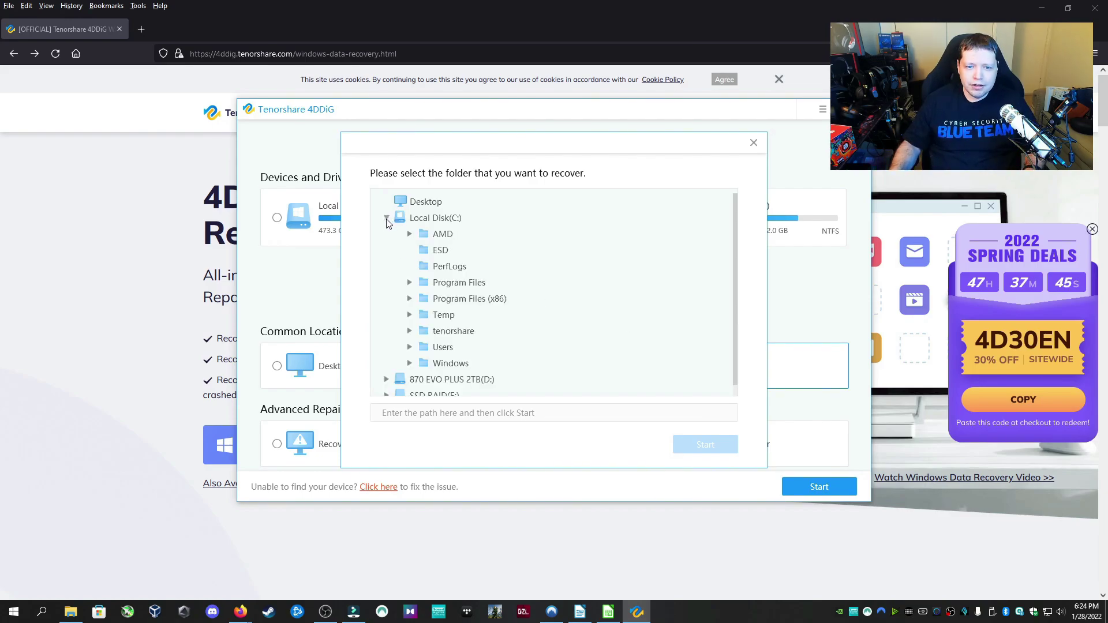
left_click(410, 347)
scroll(430, 303, "down", 2)
left_click(433, 299)
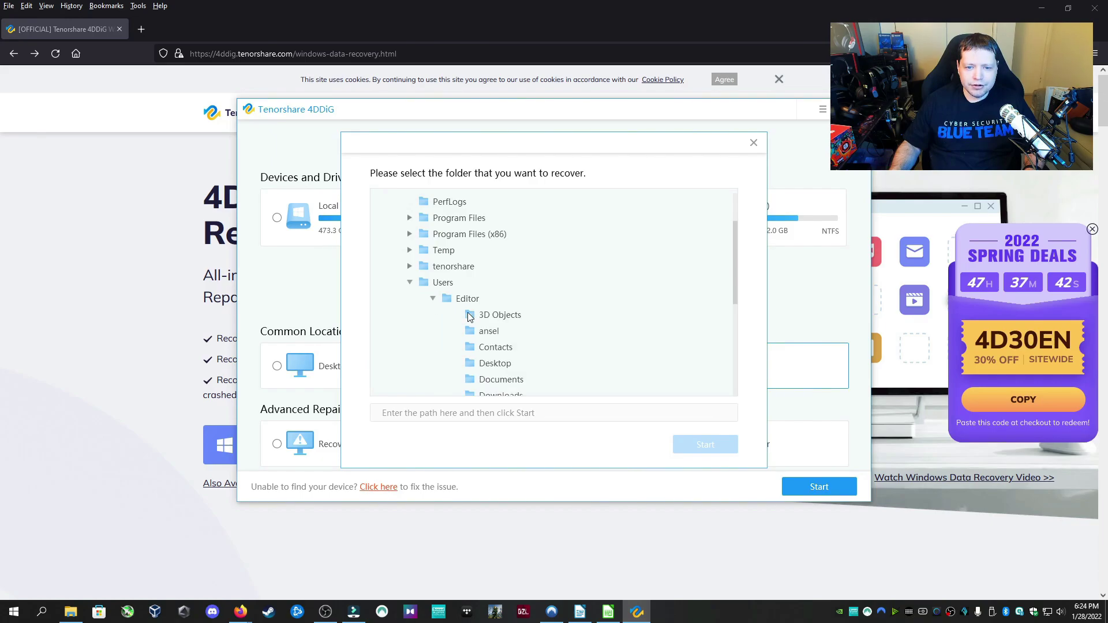
scroll(479, 309, "down", 2)
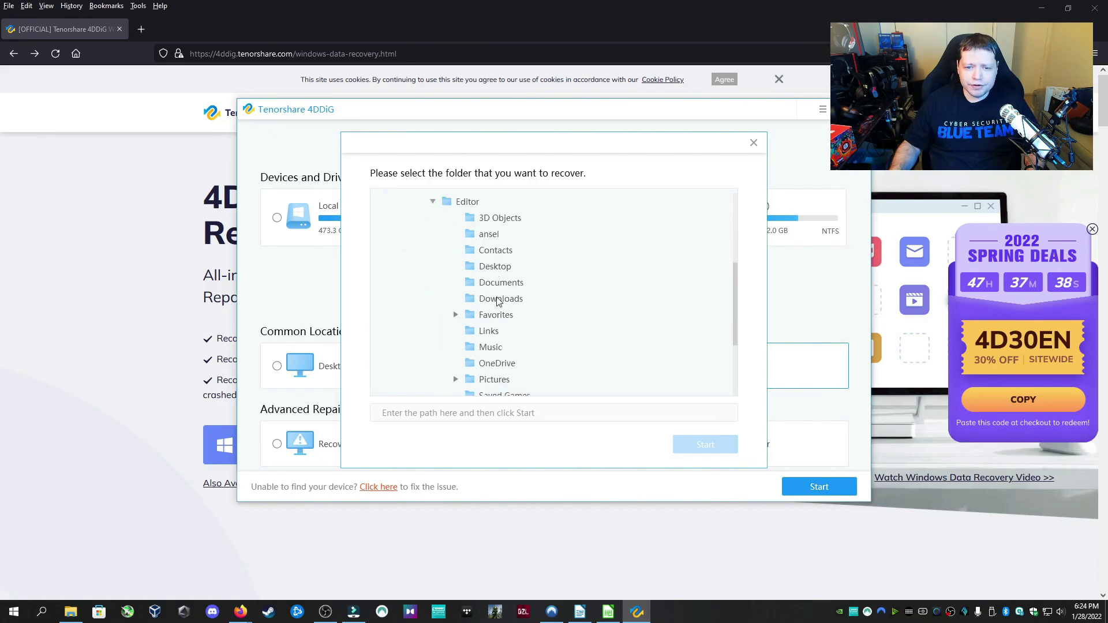
scroll(492, 306, "down", 1)
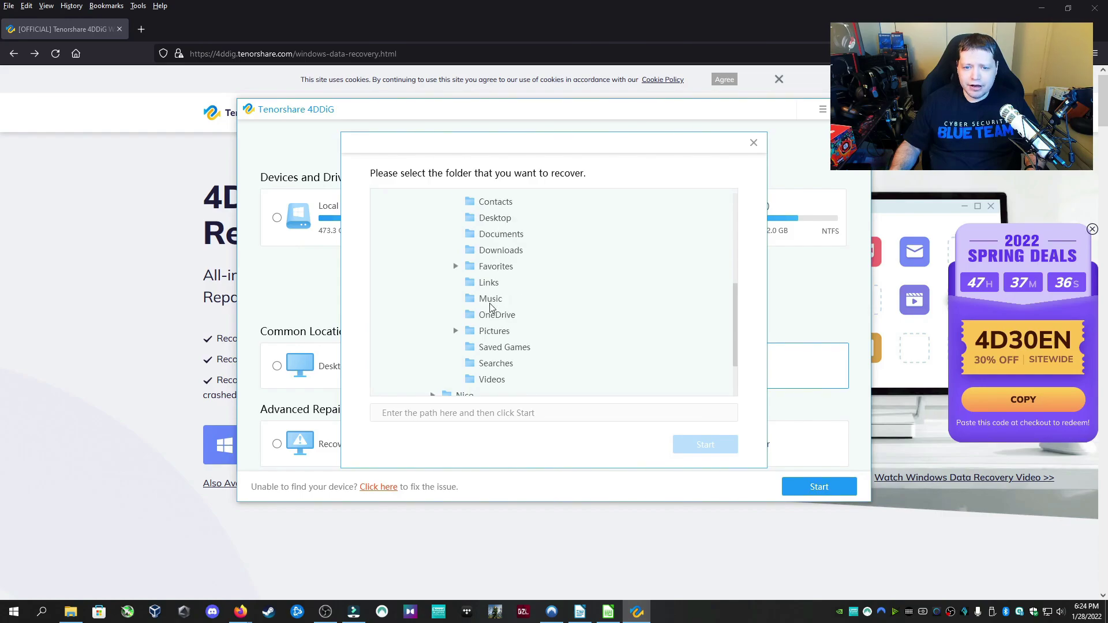
left_click(473, 382)
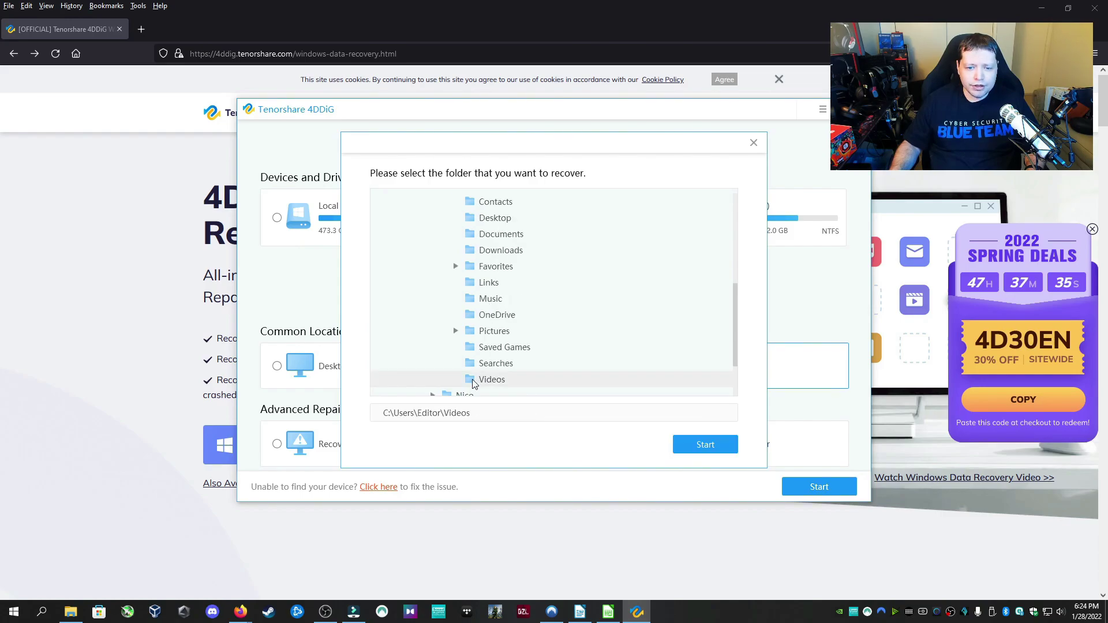
left_click(702, 450)
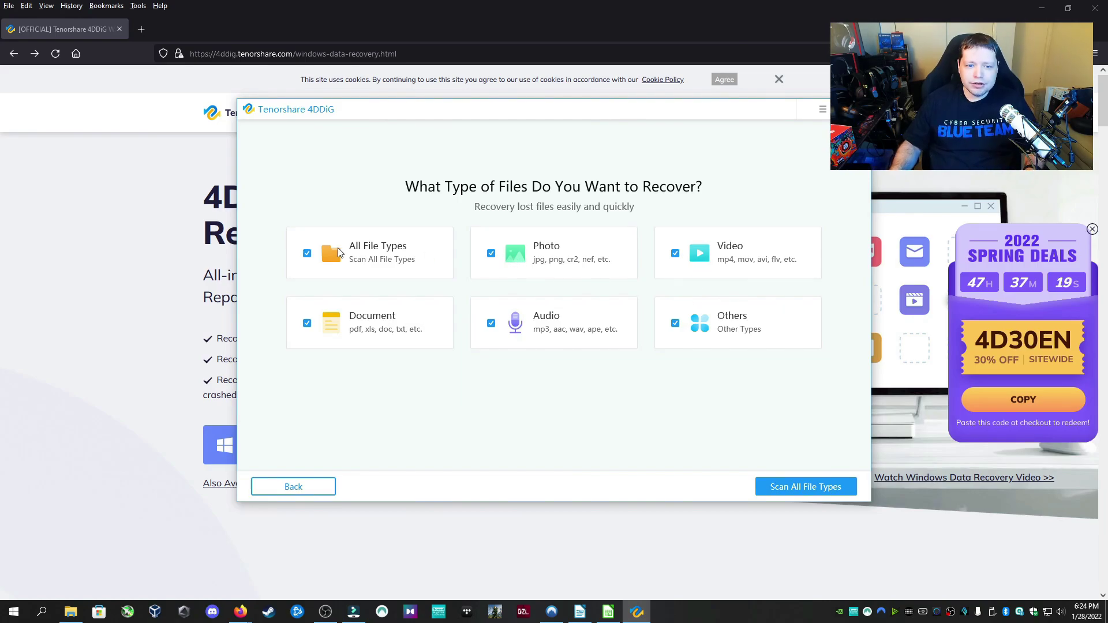
Step: Limit the scan to the Video file type only and start scanning
left_click(307, 255)
left_click(675, 253)
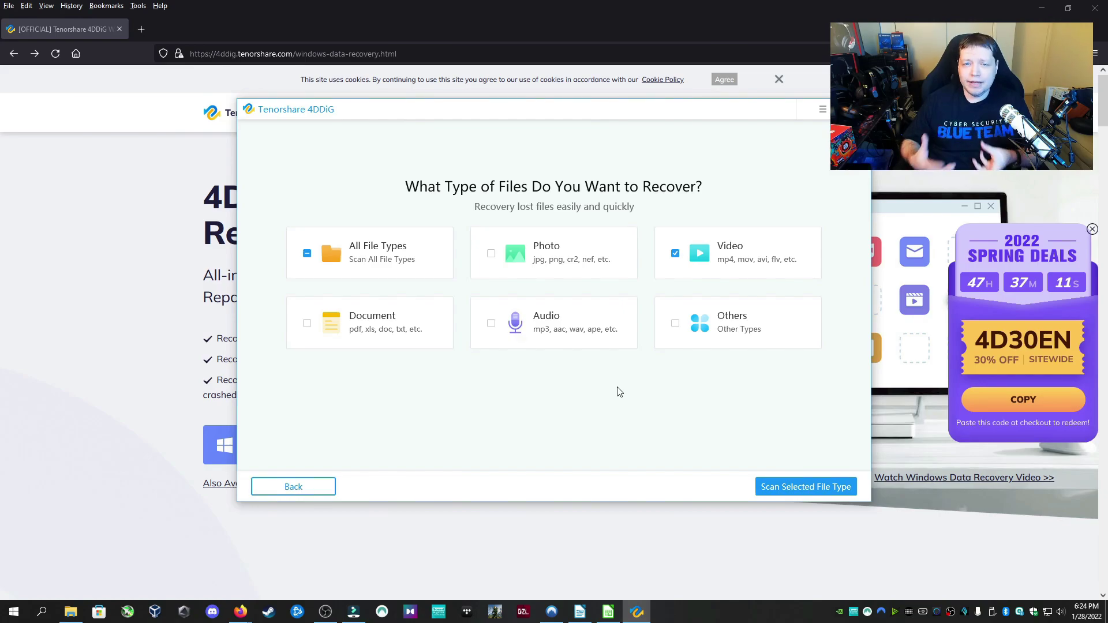
left_click(769, 487)
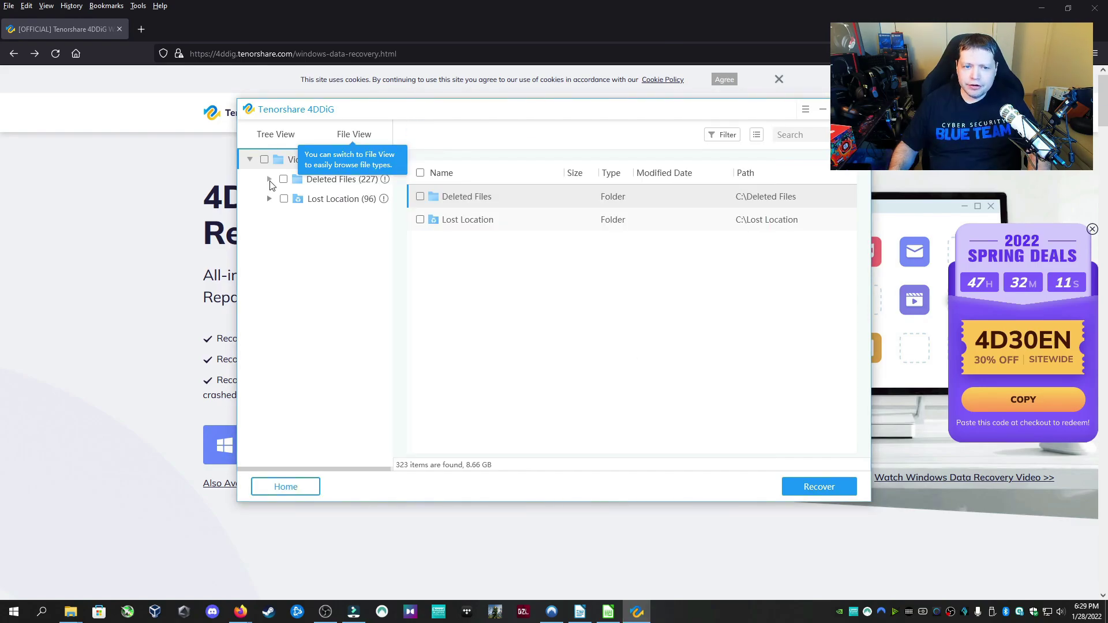
Step: Tick all 227 MKV files under Deleted Files\Users\Editor\Videos and start recovery
left_click(270, 180)
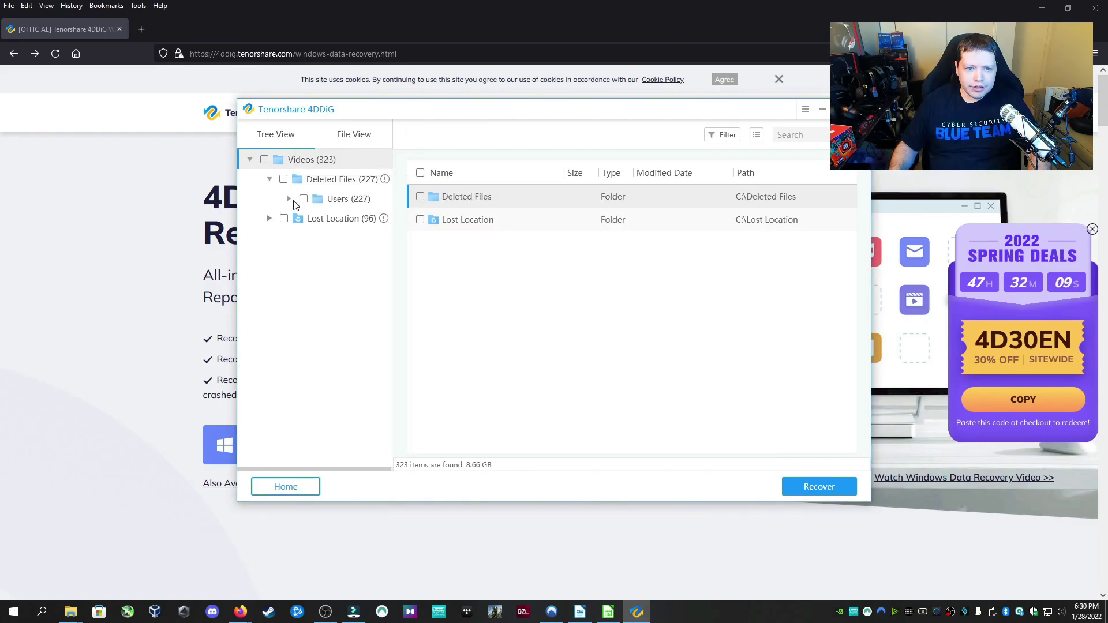
left_click(289, 200)
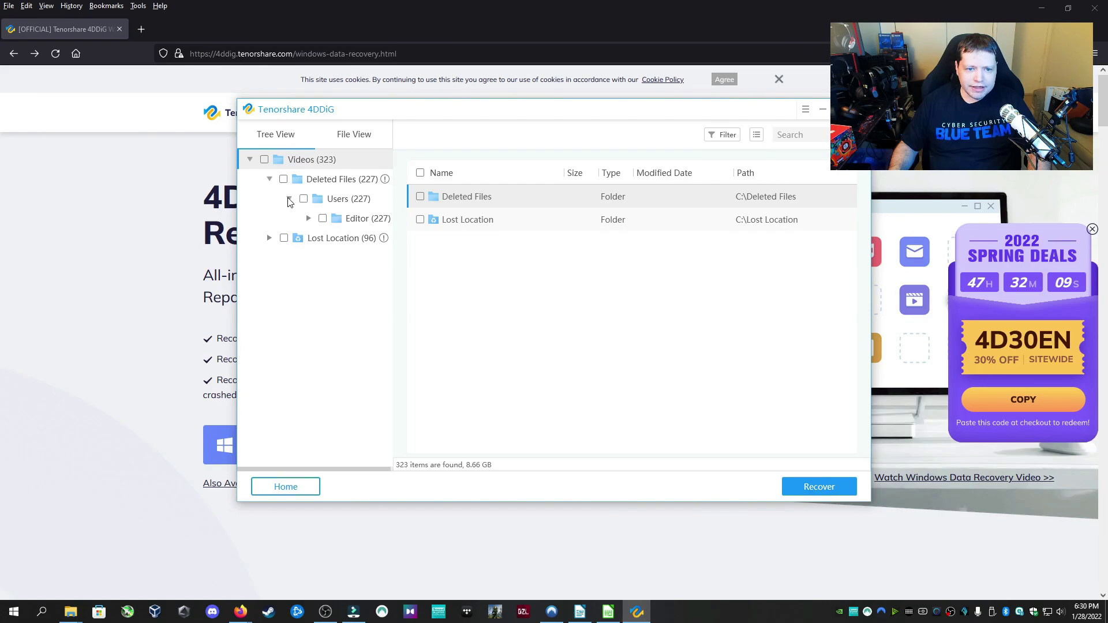
left_click(309, 219)
left_click(361, 239)
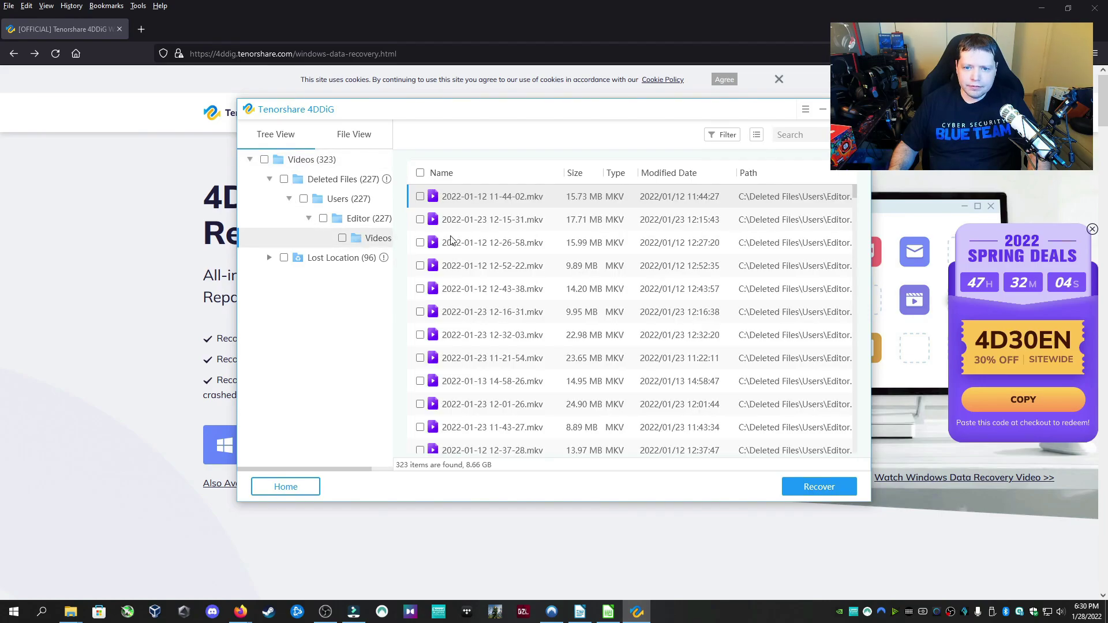
left_click(421, 174)
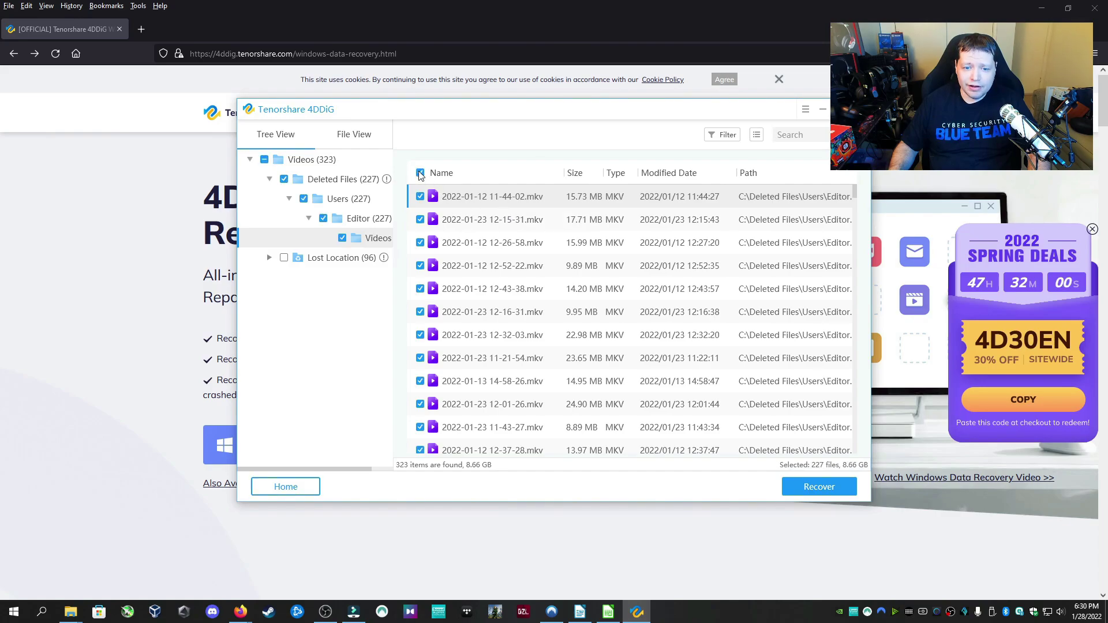
left_click(809, 488)
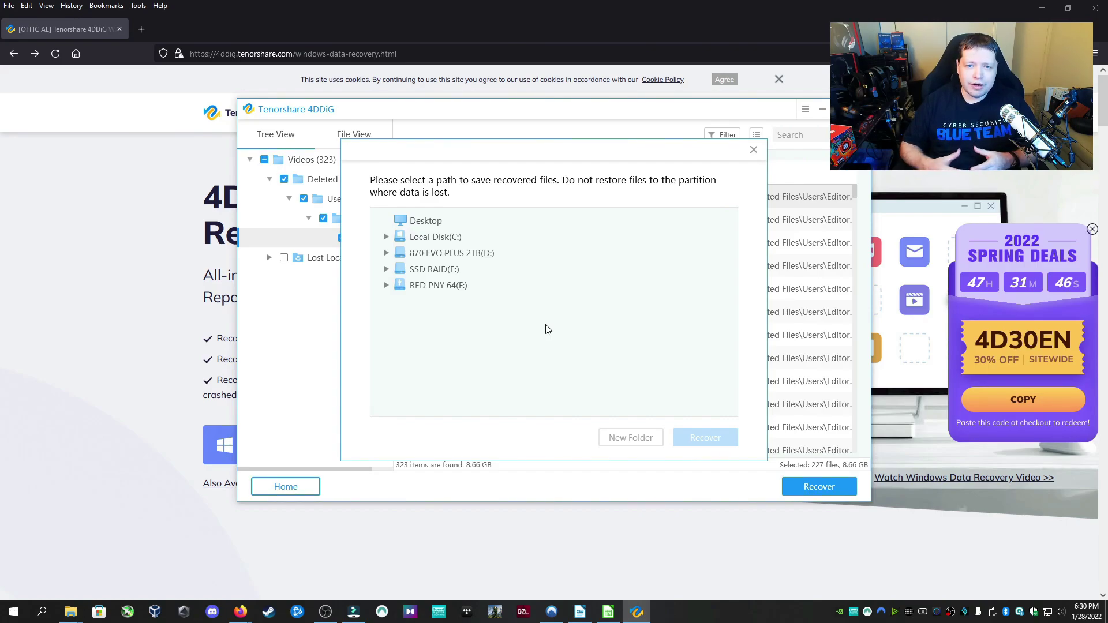
Step: Try recovering to the recovery folder on RED PNY 64 and dismiss the not-enough-space warning
left_click(386, 285)
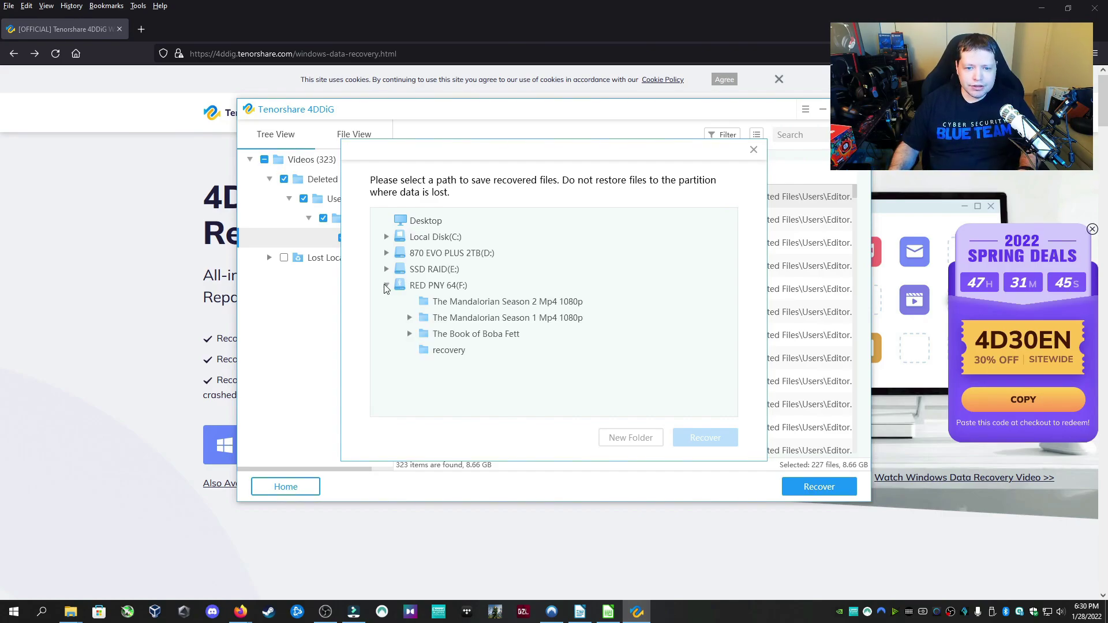
left_click(432, 351)
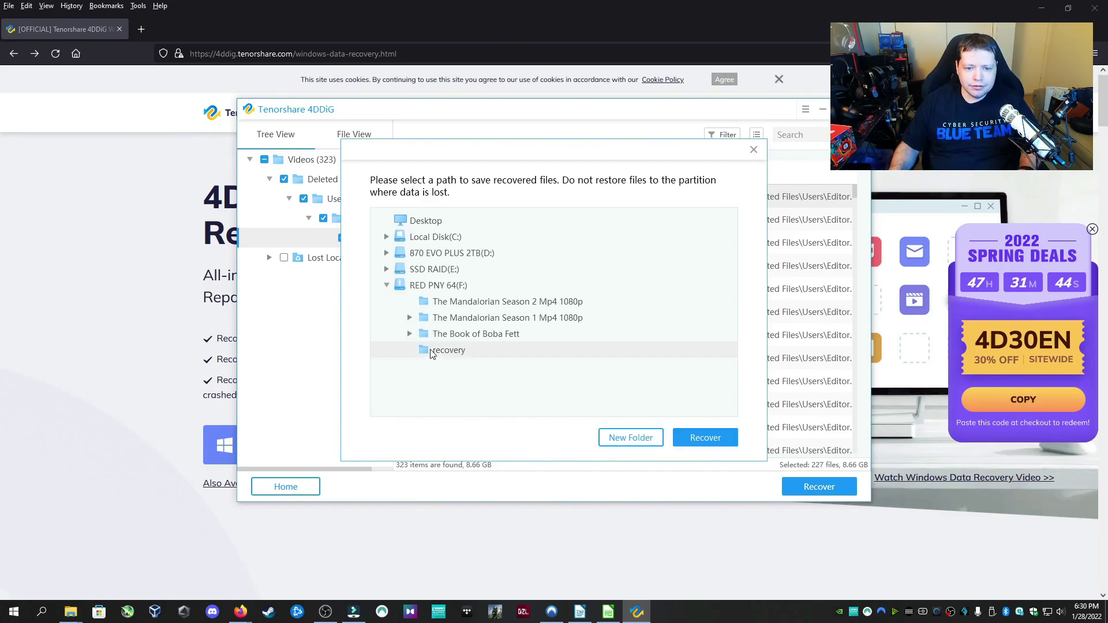
left_click(708, 438)
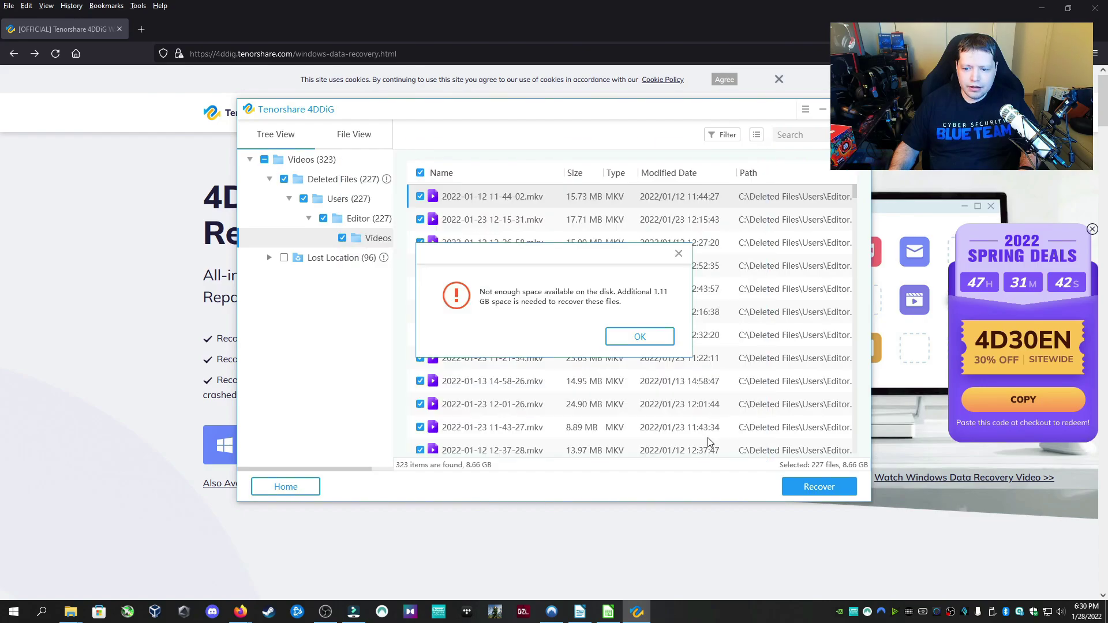
left_click(638, 337)
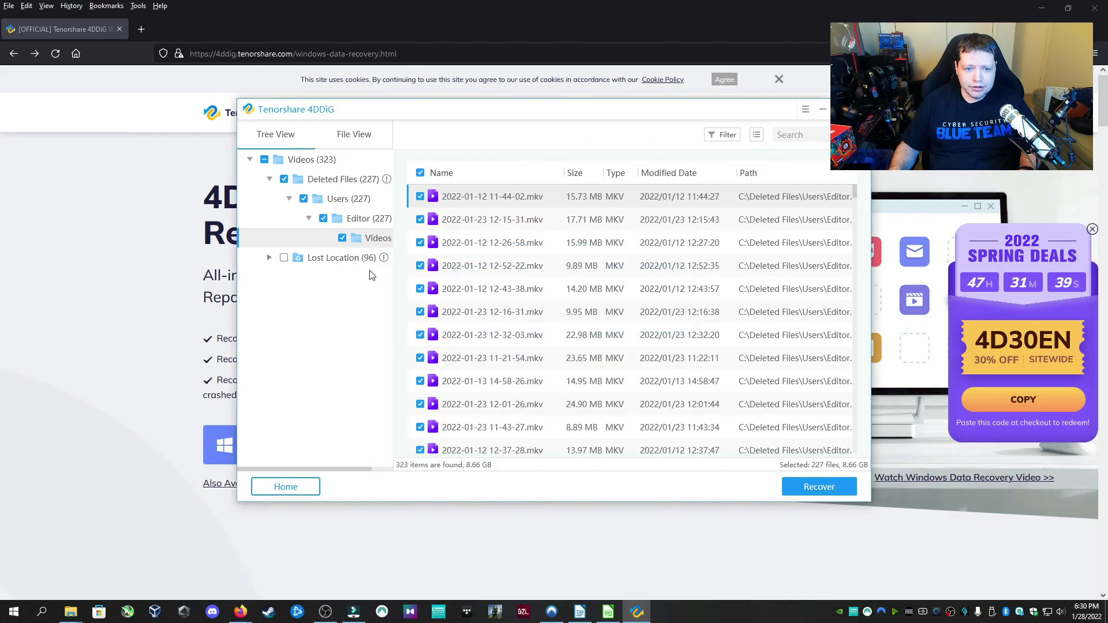
Step: Recover the 227 videos into a new folder named Recovery on SSD RAID(E:)
left_click(819, 487)
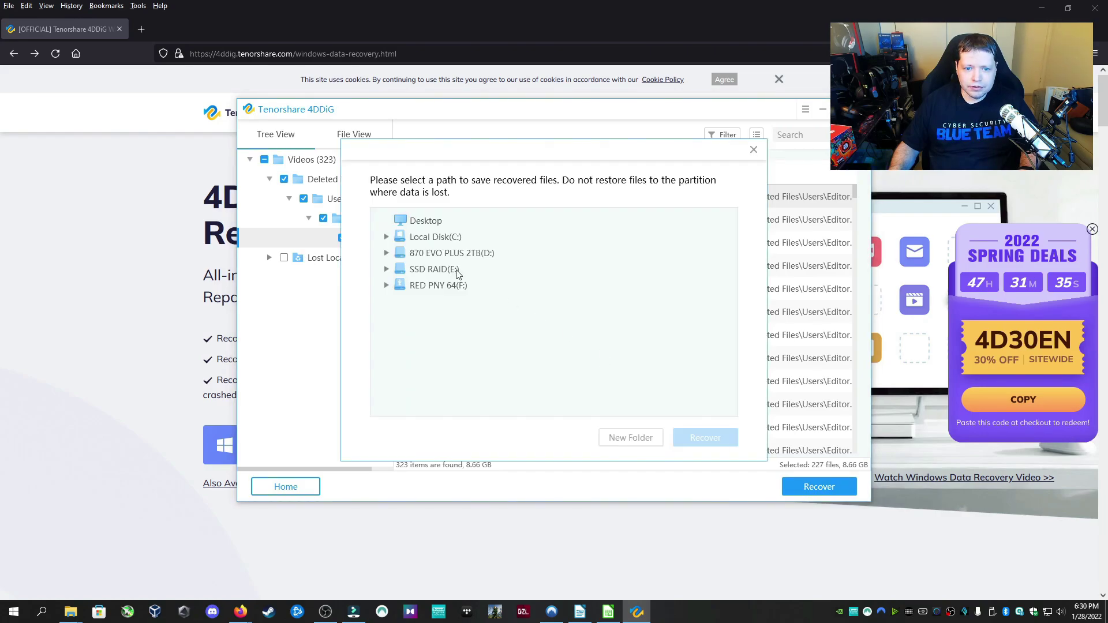
left_click(386, 269)
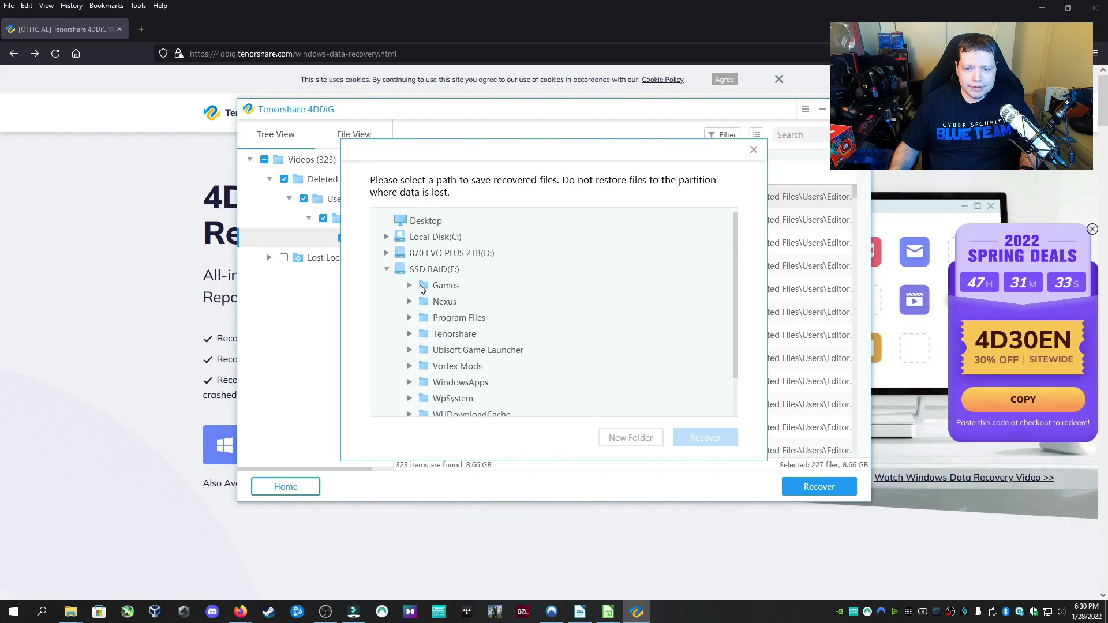
left_click(434, 269)
left_click(650, 438)
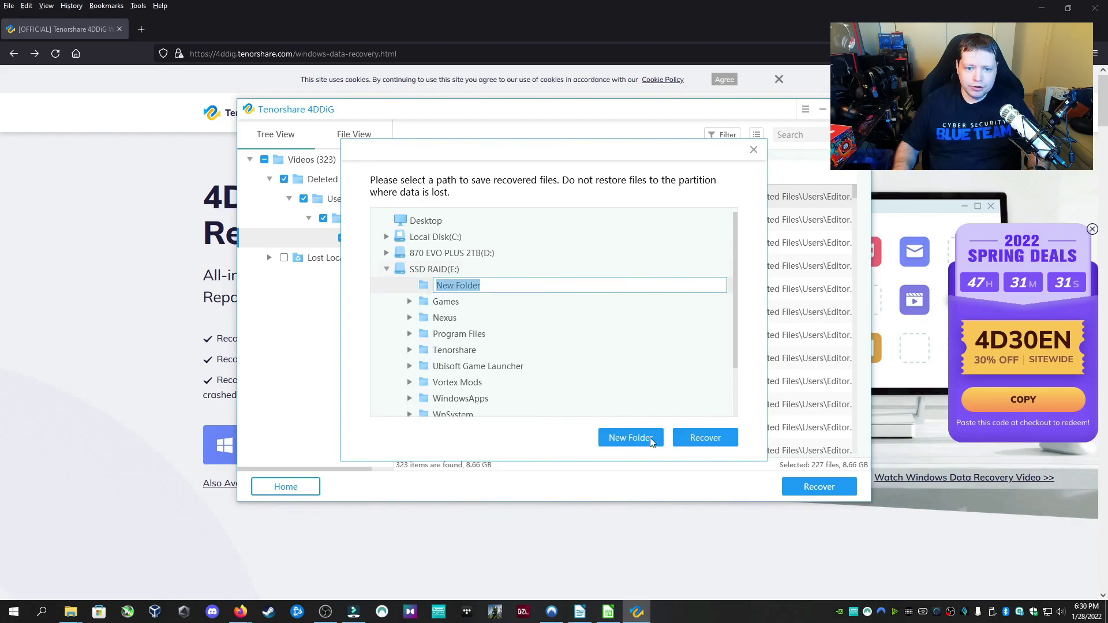
type("Recovery")
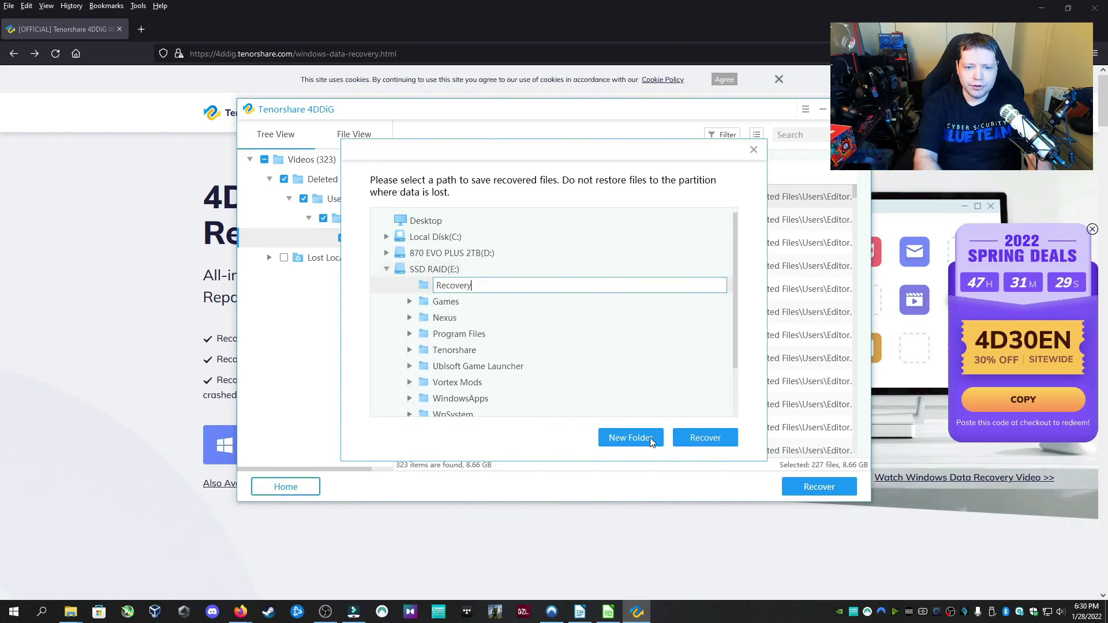
left_click(535, 444)
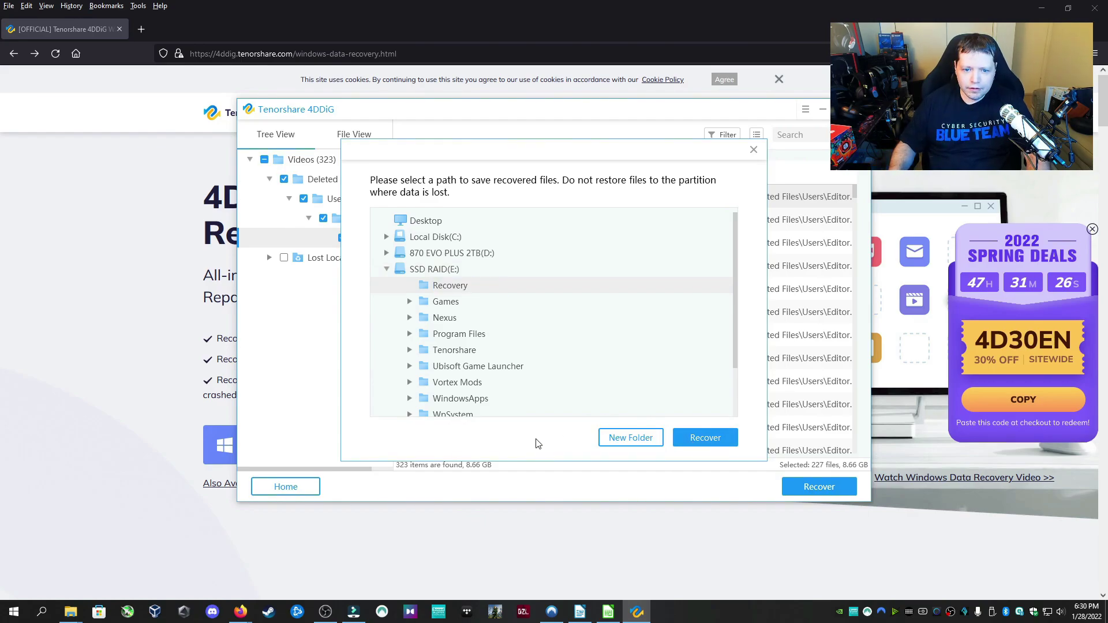
left_click(712, 437)
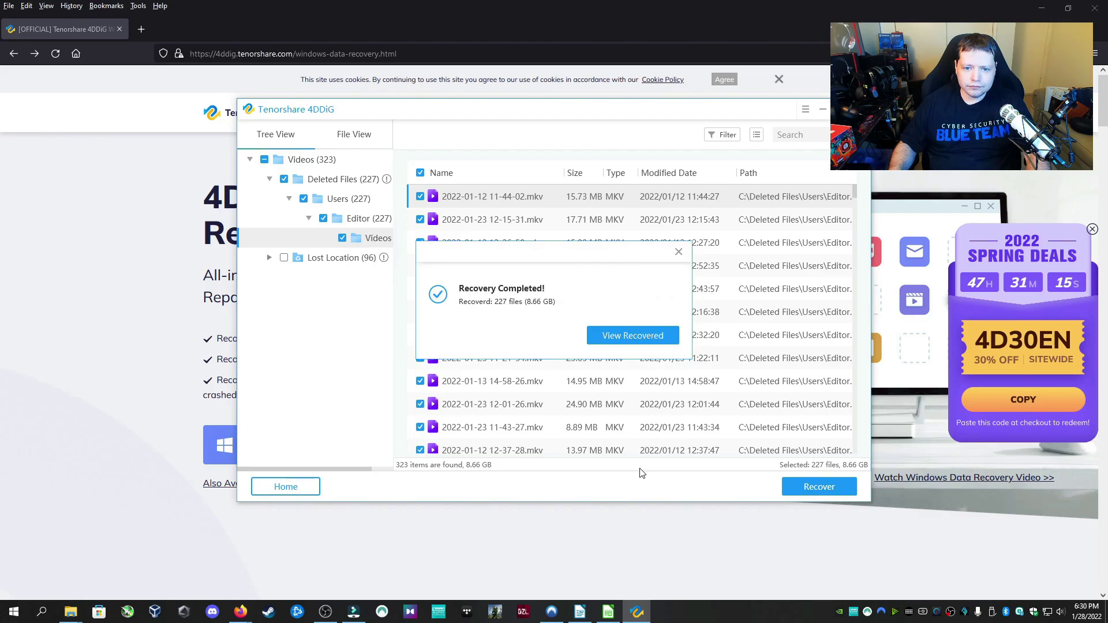
left_click(629, 341)
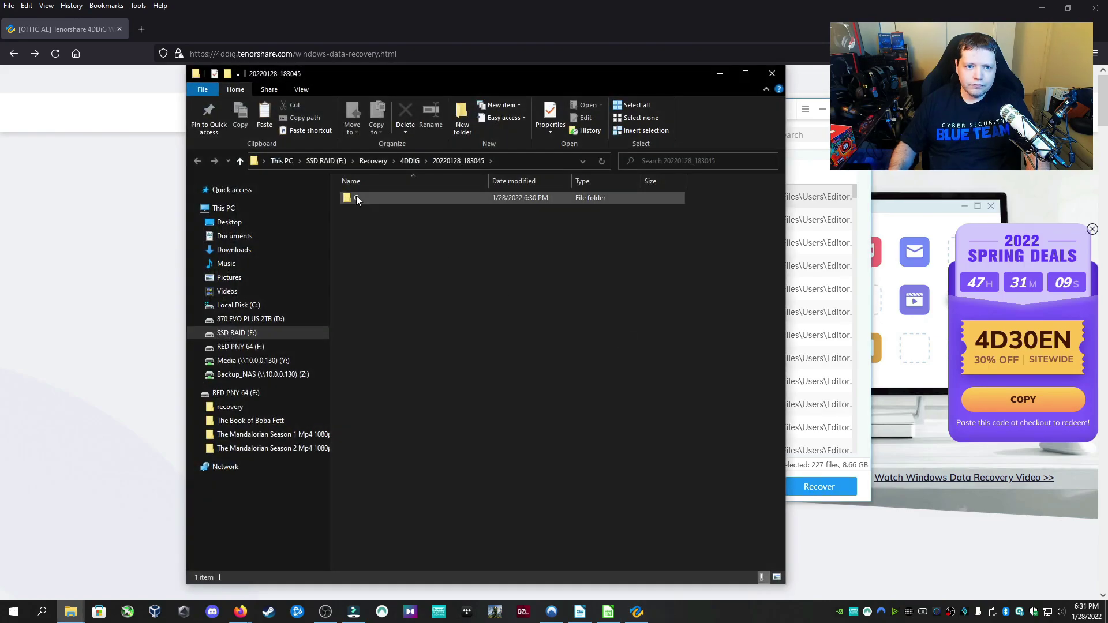
double_click(356, 197)
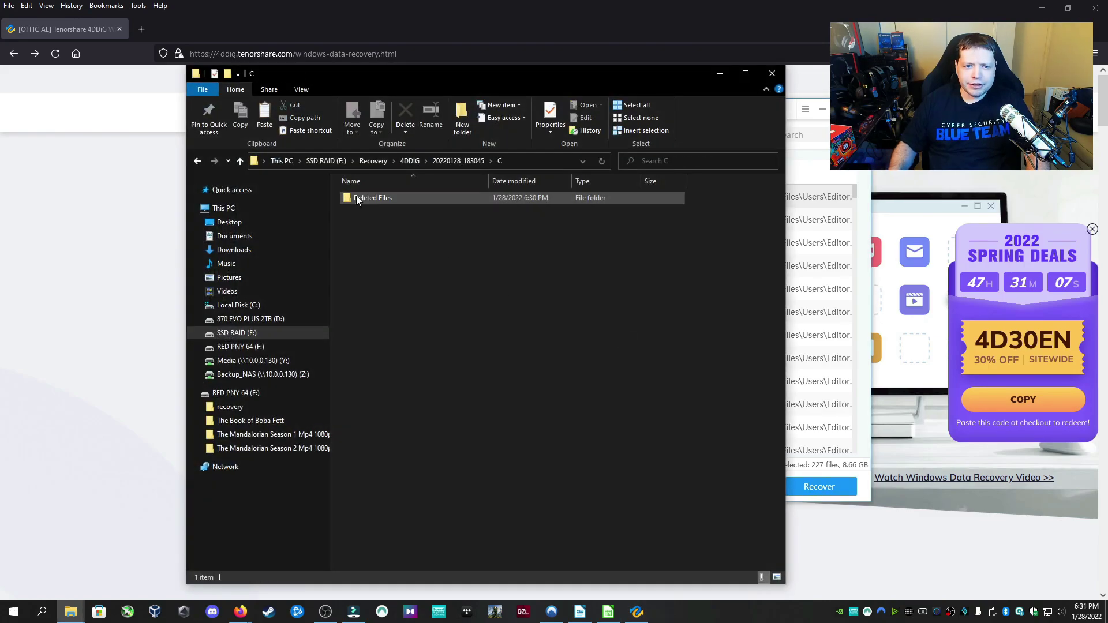
double_click(356, 197)
double_click(372, 197)
double_click(372, 198)
double_click(386, 200)
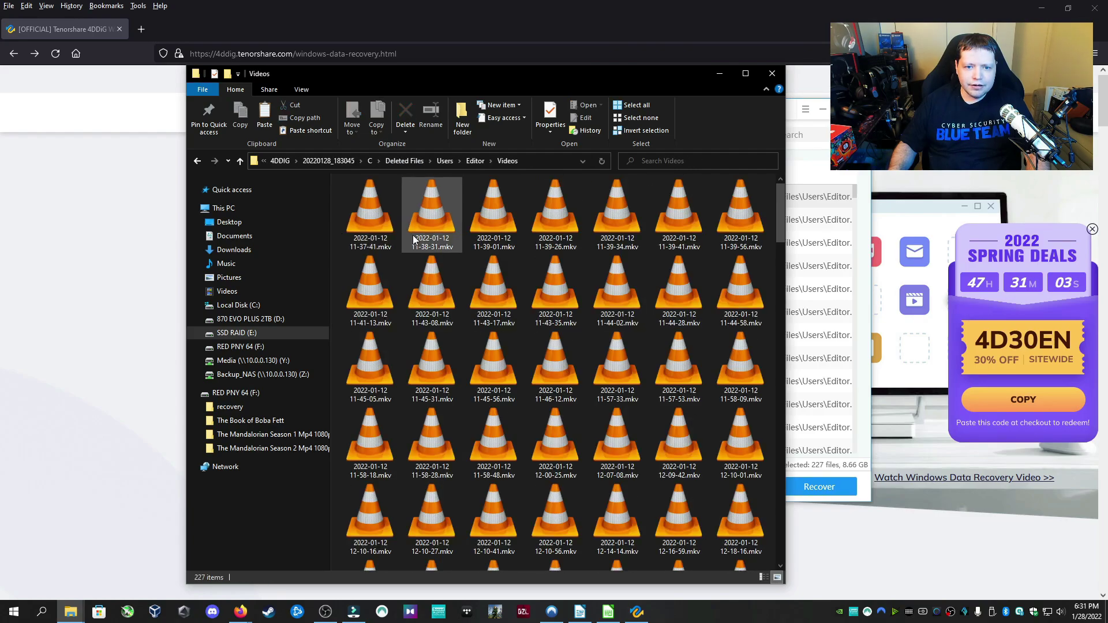
left_click(379, 216)
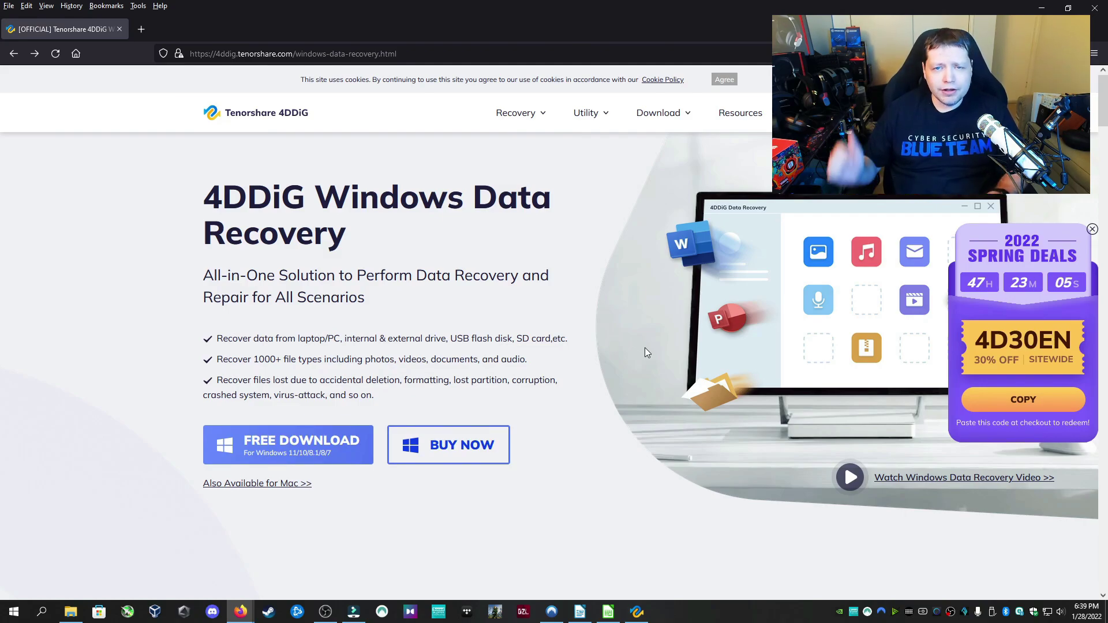
Step: Go to the Buy page and scroll to the 1 Month, 1 Year and Lifetime licences
left_click(502, 434)
scroll(434, 379, "down", 1)
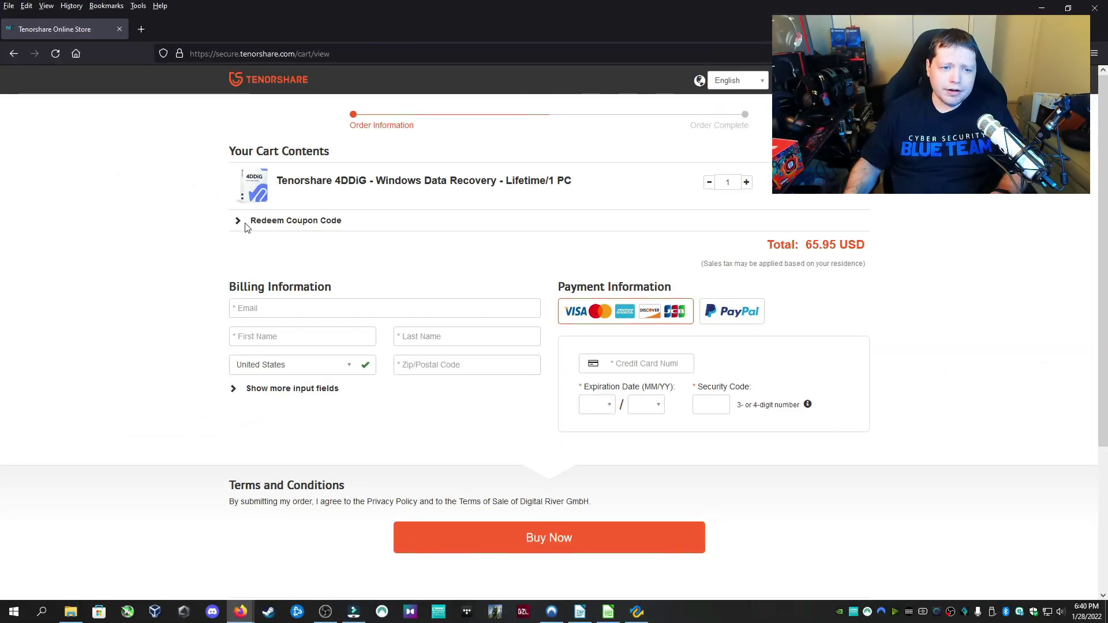
Step: Paste coupon code 4DD-OWN-30OFF into the Redeem Coupon Code field and apply it
left_click(239, 223)
left_click(290, 241)
type("4DD-OWN-30OFF")
left_click(342, 242)
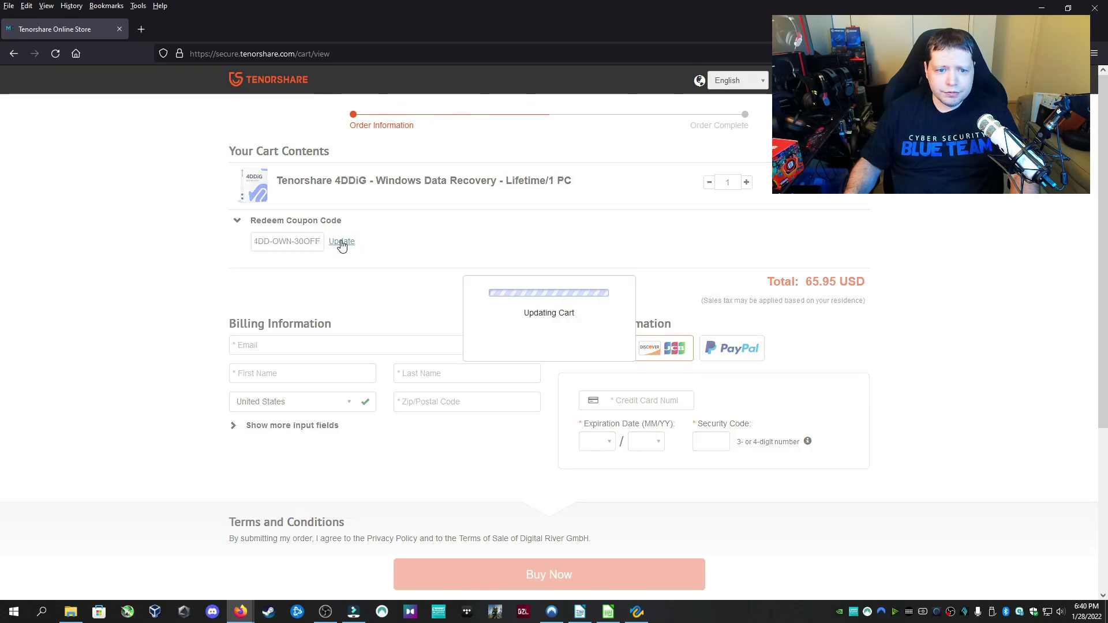